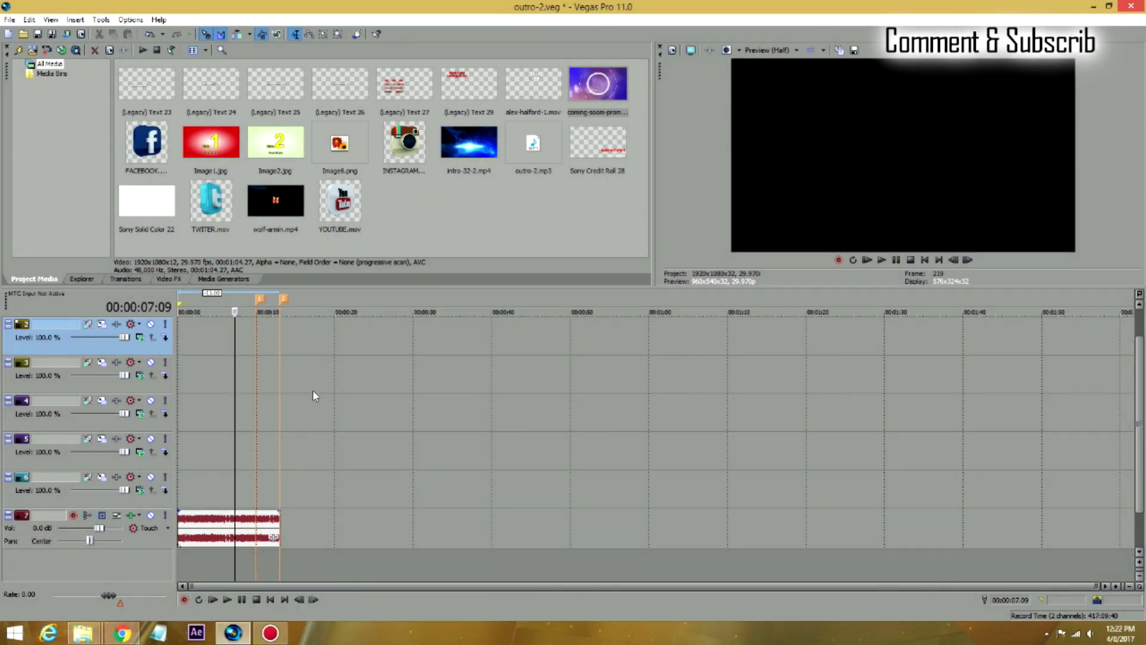
Preview the project from the start with the music clip selected.
{"action": "left_click", "coordinate": [211, 544]}
{"action": "key", "text": "ctrl+Home"}
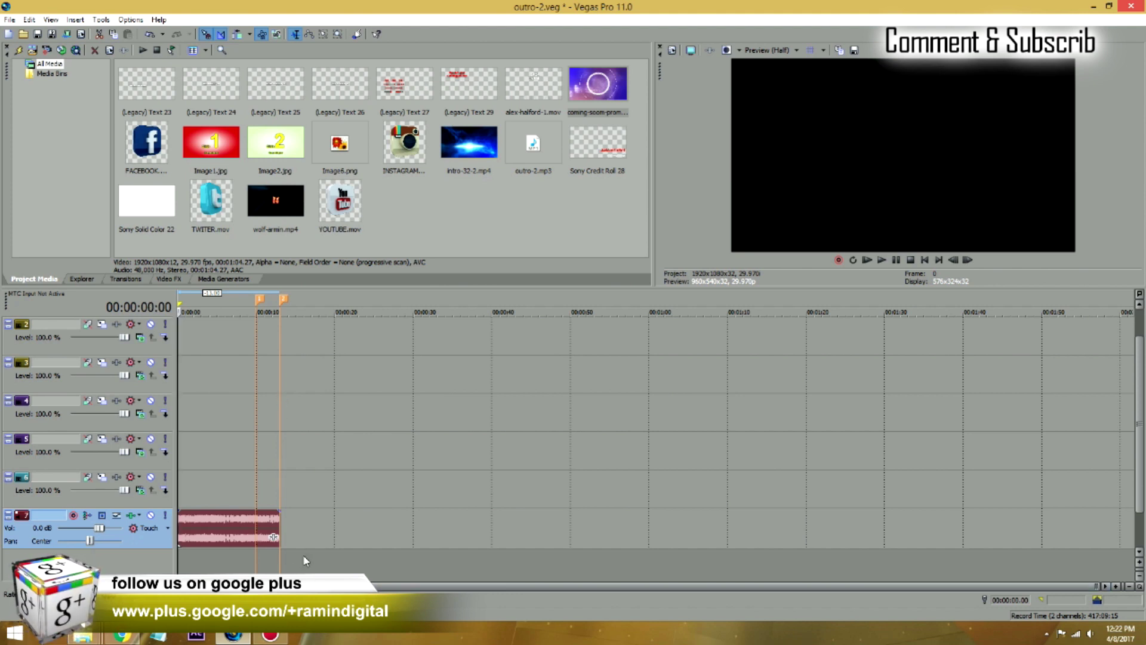
{"action": "key", "text": "space"}
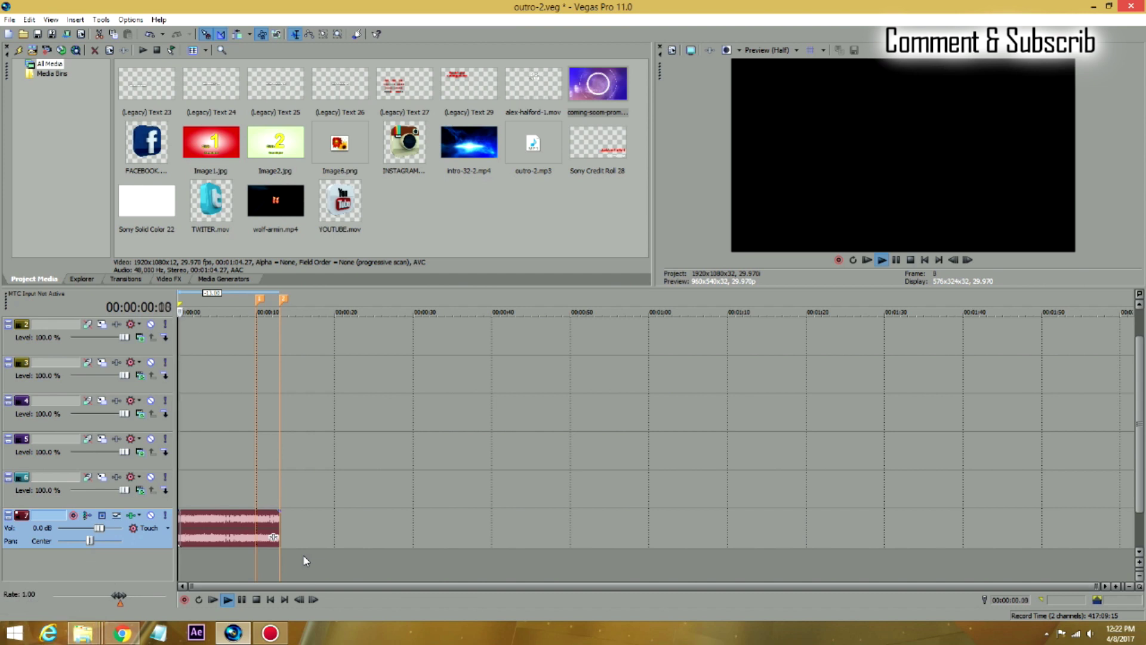
{"action": "key", "text": "space"}
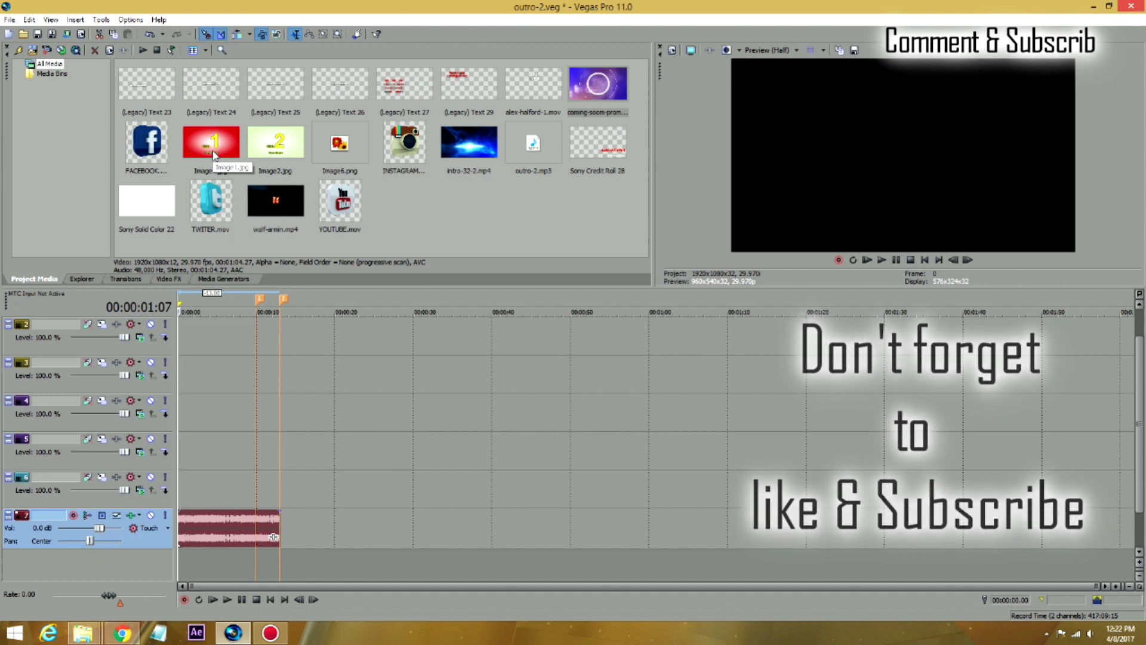
Place Image1.jpg on track 2, scaled about the centre to 843×474 and moved to the upper right.
{"action": "left_click_drag", "start_coordinate": [214, 155], "coordinate": [276, 325]}
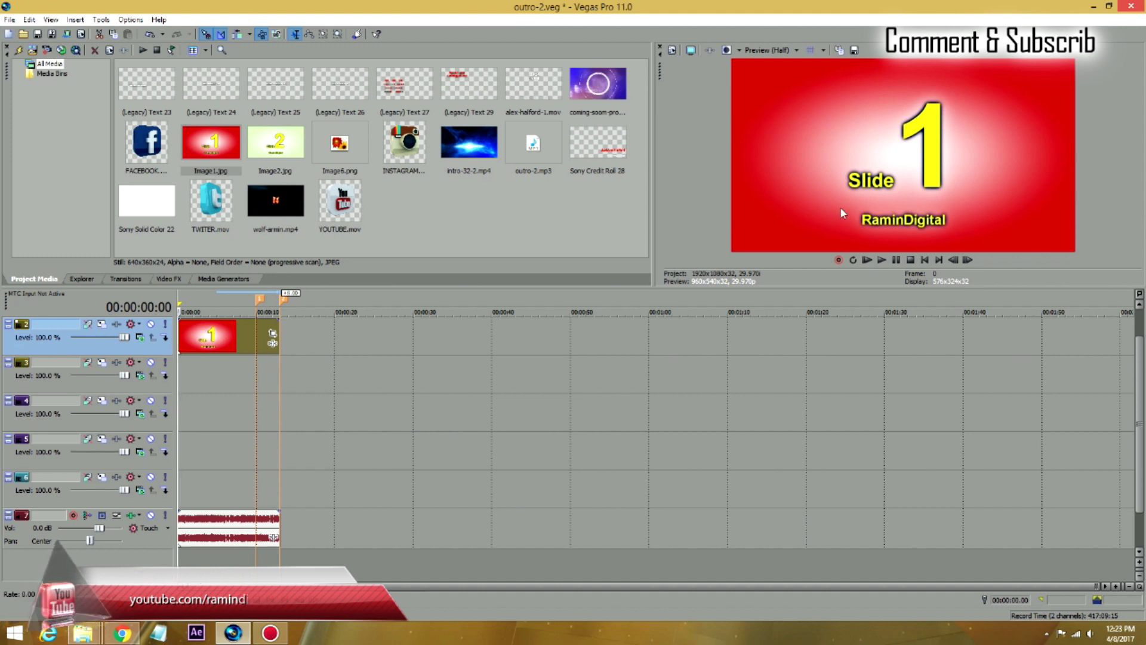
{"action": "left_click", "coordinate": [102, 325]}
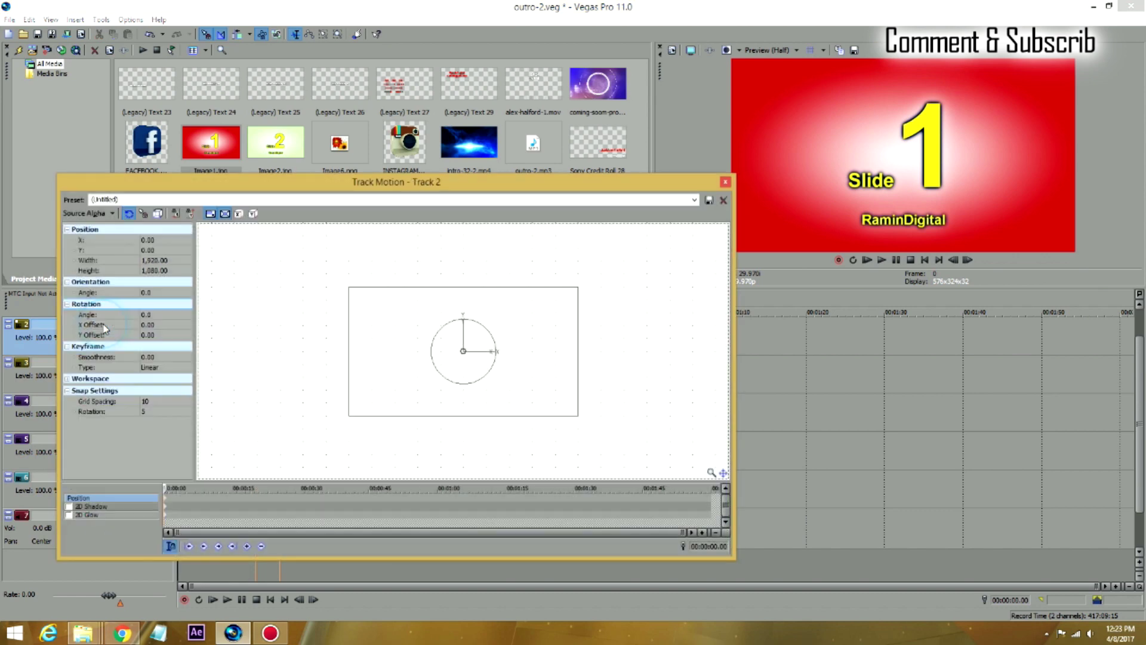
{"action": "left_click", "coordinate": [224, 214]}
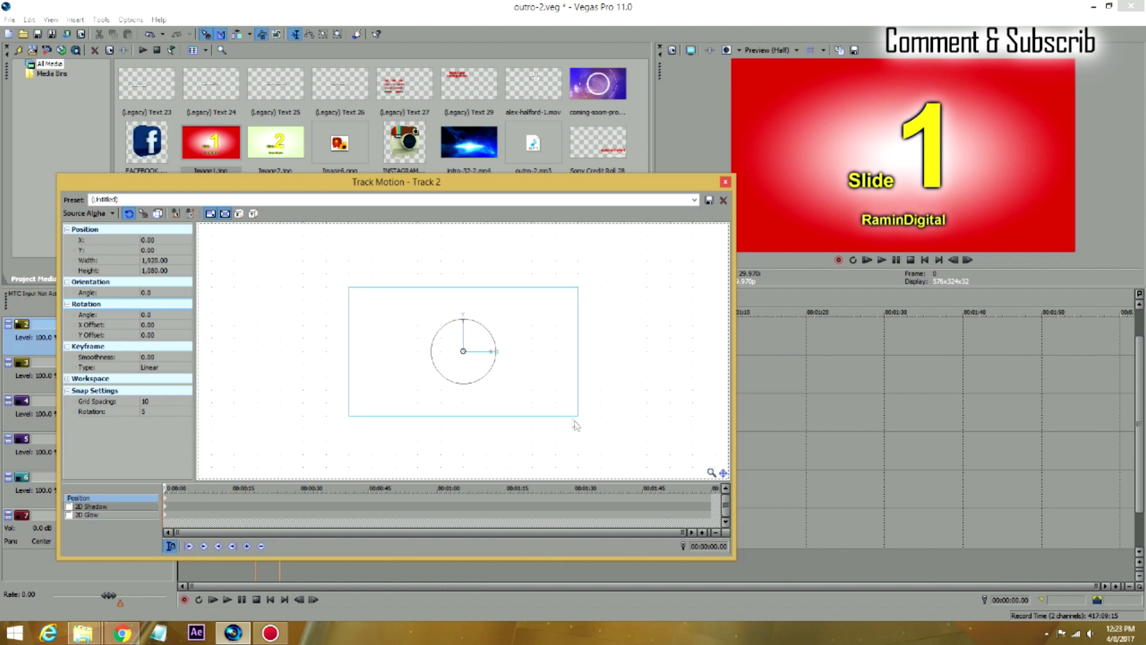
{"action": "left_click_drag", "start_coordinate": [578, 416], "coordinate": [515, 385]}
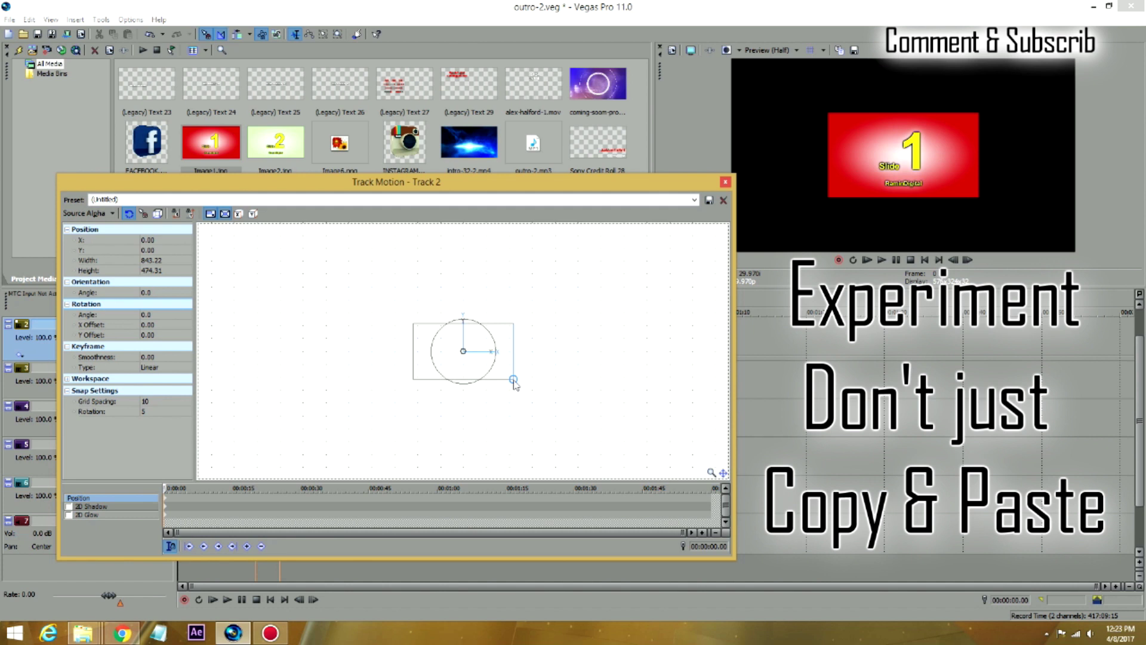
{"action": "left_click_drag", "start_coordinate": [501, 363], "coordinate": [562, 342]}
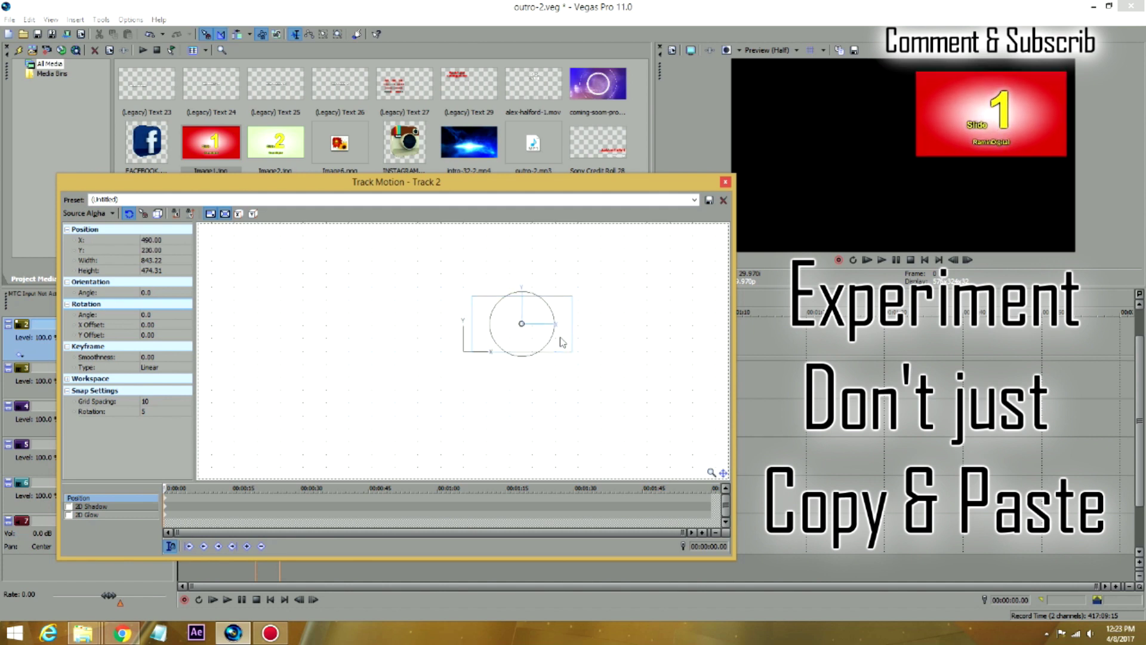
{"action": "left_click", "coordinate": [724, 182]}
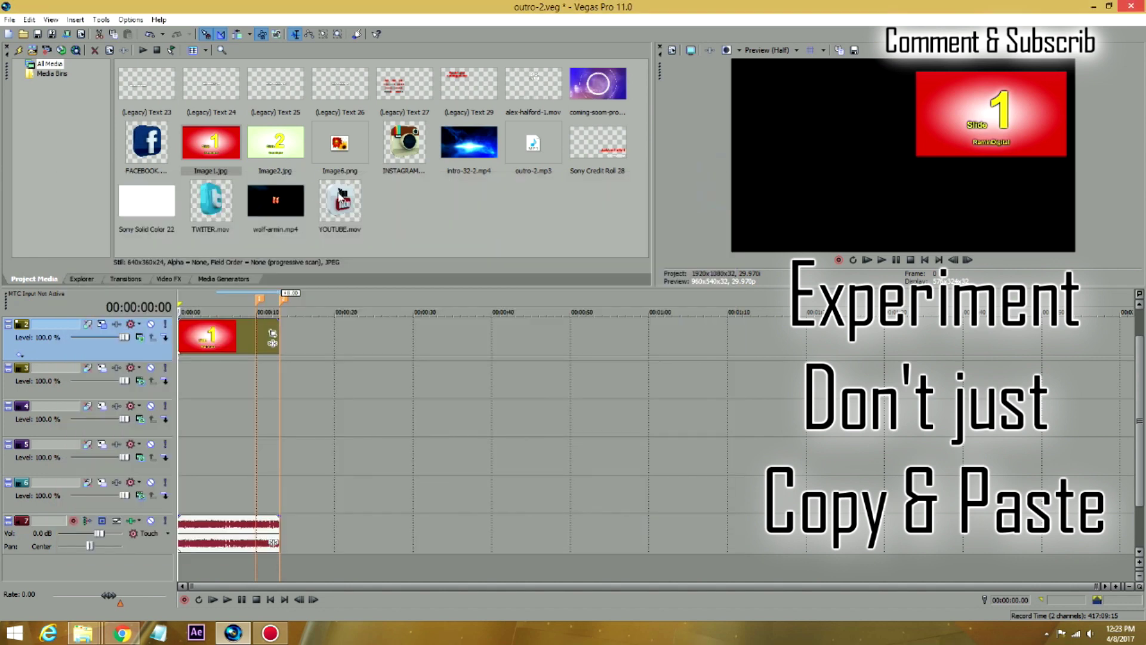
Add Image2.jpg on track 3 at slide 1's length, resized to 843×474, and stack it below slide 1.
{"action": "left_click_drag", "start_coordinate": [274, 145], "coordinate": [185, 376]}
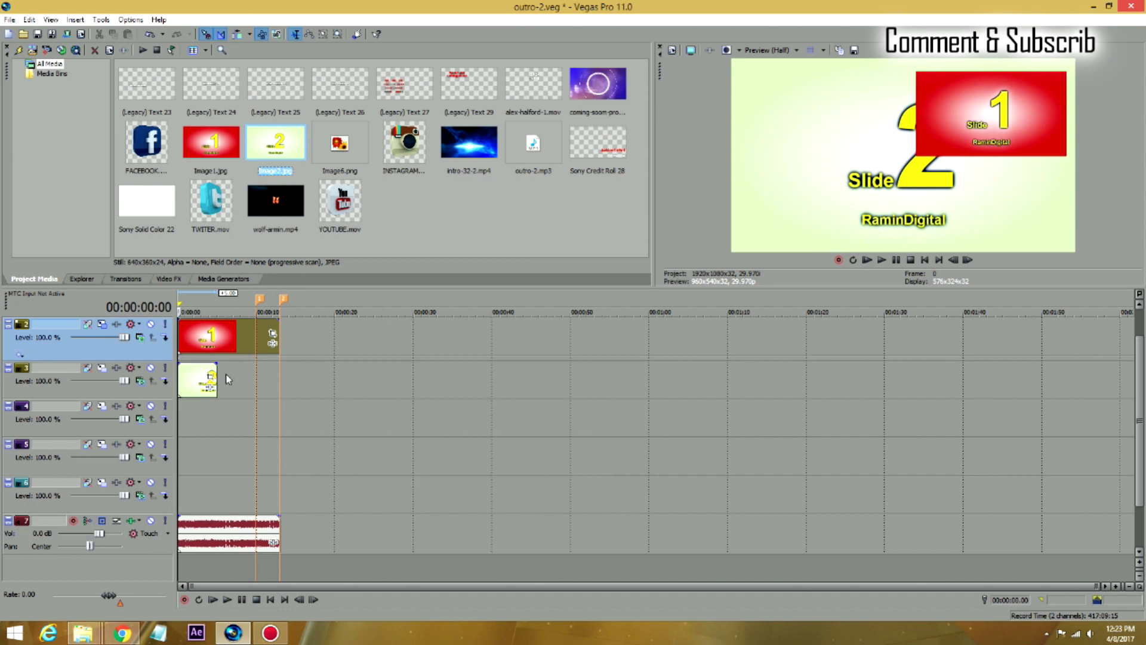
{"action": "left_click_drag", "start_coordinate": [215, 374], "coordinate": [279, 376]}
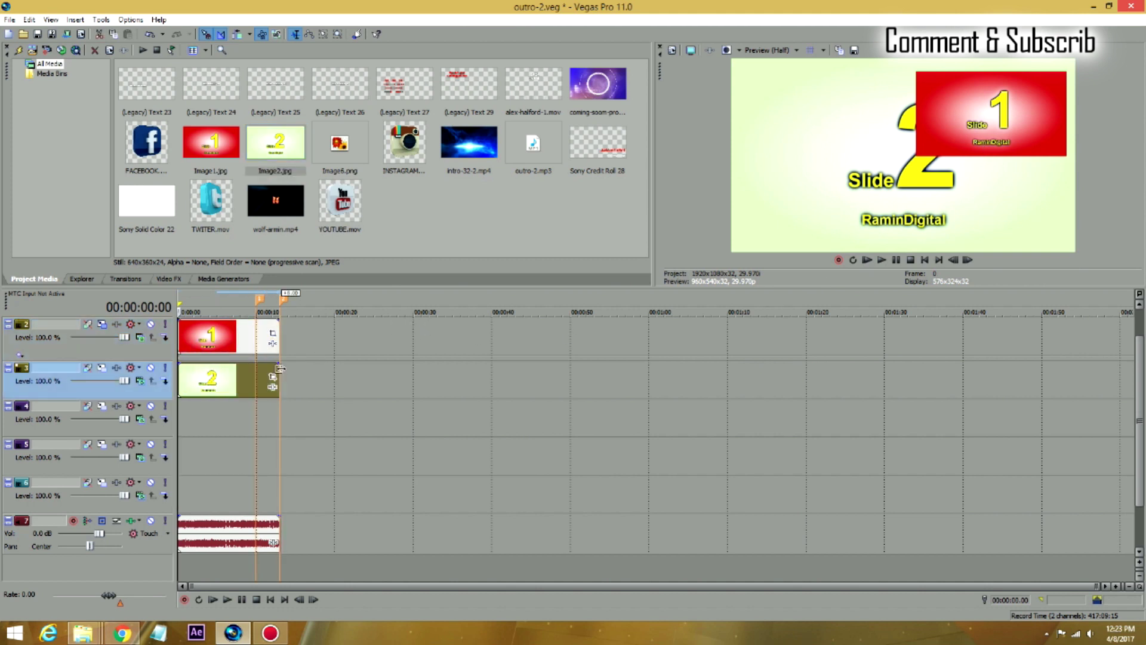
{"action": "left_click", "coordinate": [104, 368]}
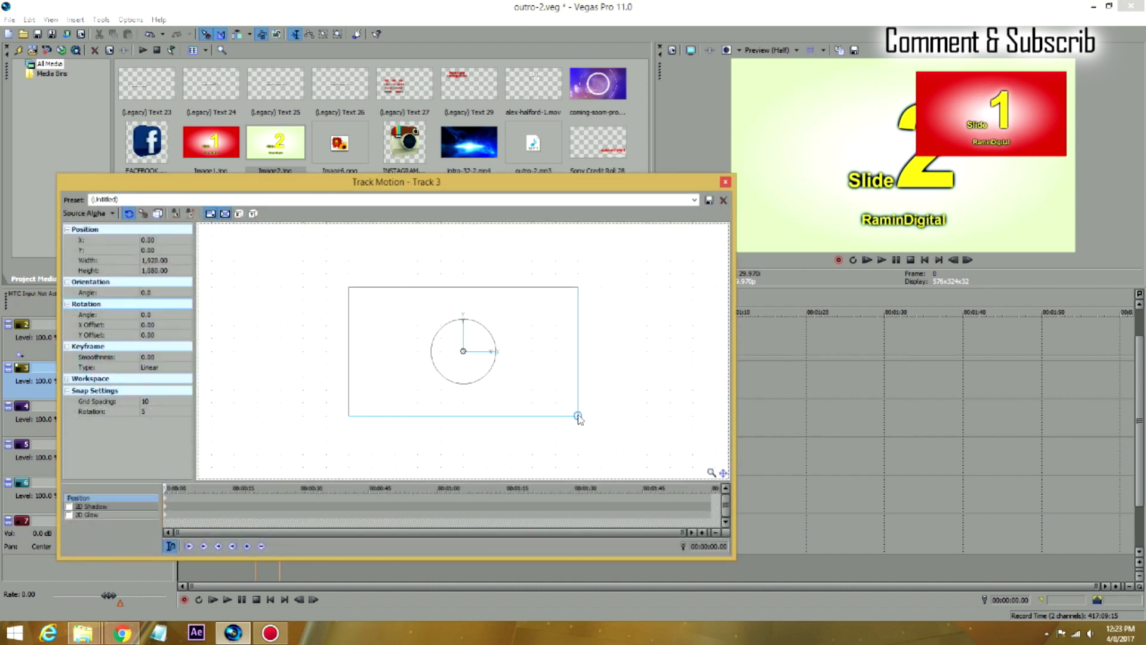
{"action": "mouse_move", "coordinate": [578, 416]}
{"action": "left_mouse_down"}
{"action": "mouse_move", "coordinate": [505, 371]}
{"action": "mouse_move", "coordinate": [563, 389]}
{"action": "mouse_move", "coordinate": [561, 402]}
{"action": "left_mouse_up"}
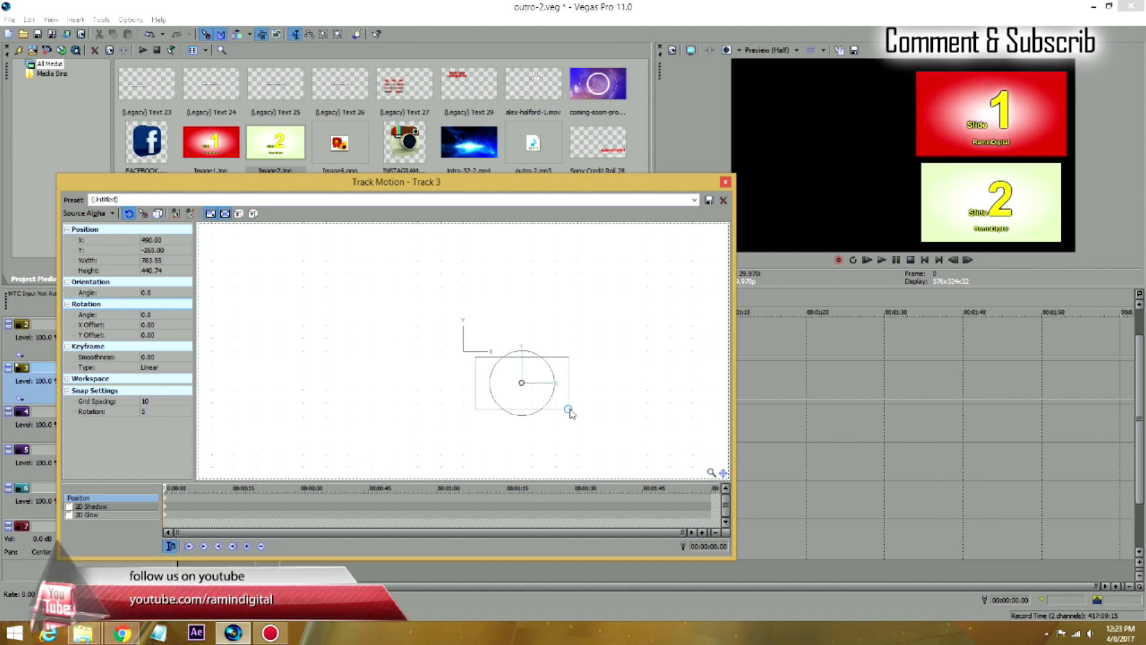
{"action": "left_click_drag", "start_coordinate": [571, 411], "coordinate": [573, 414]}
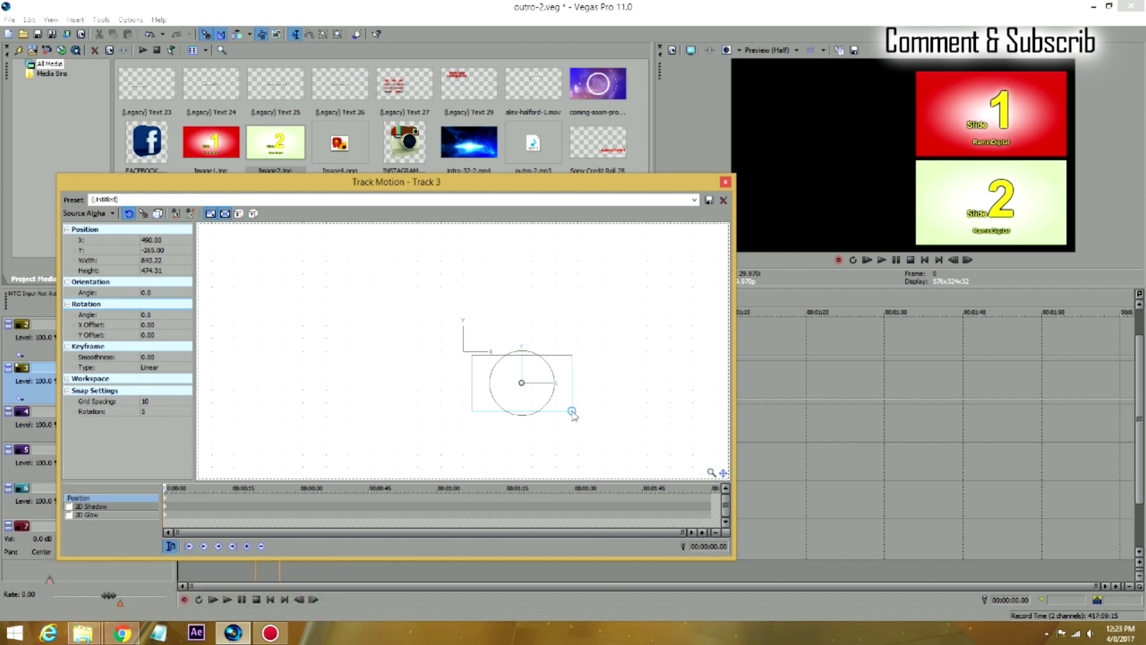
{"action": "left_click", "coordinate": [724, 183]}
{"action": "key", "text": "space"}
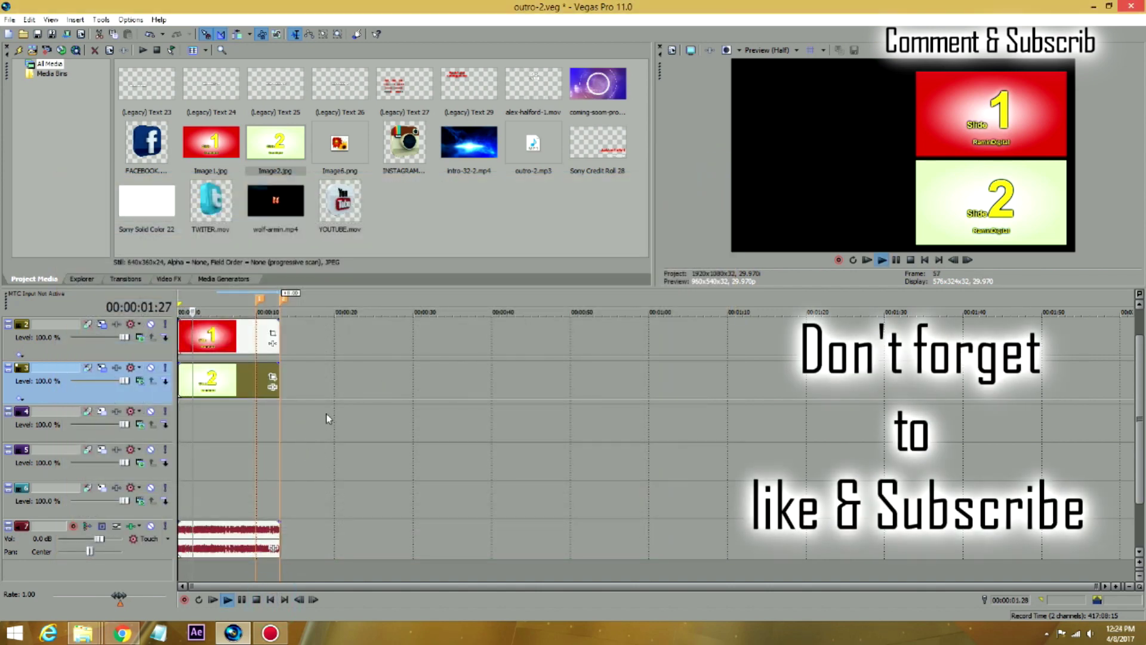
{"action": "key", "text": "Return"}
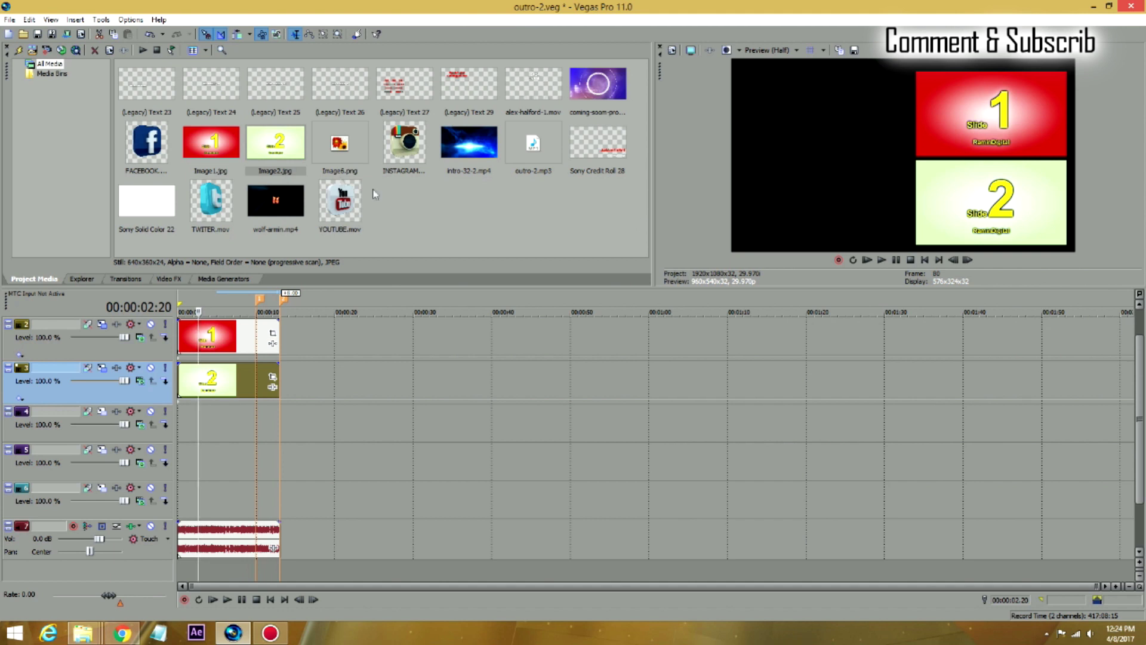
{"action": "double_click", "coordinate": [460, 89]}
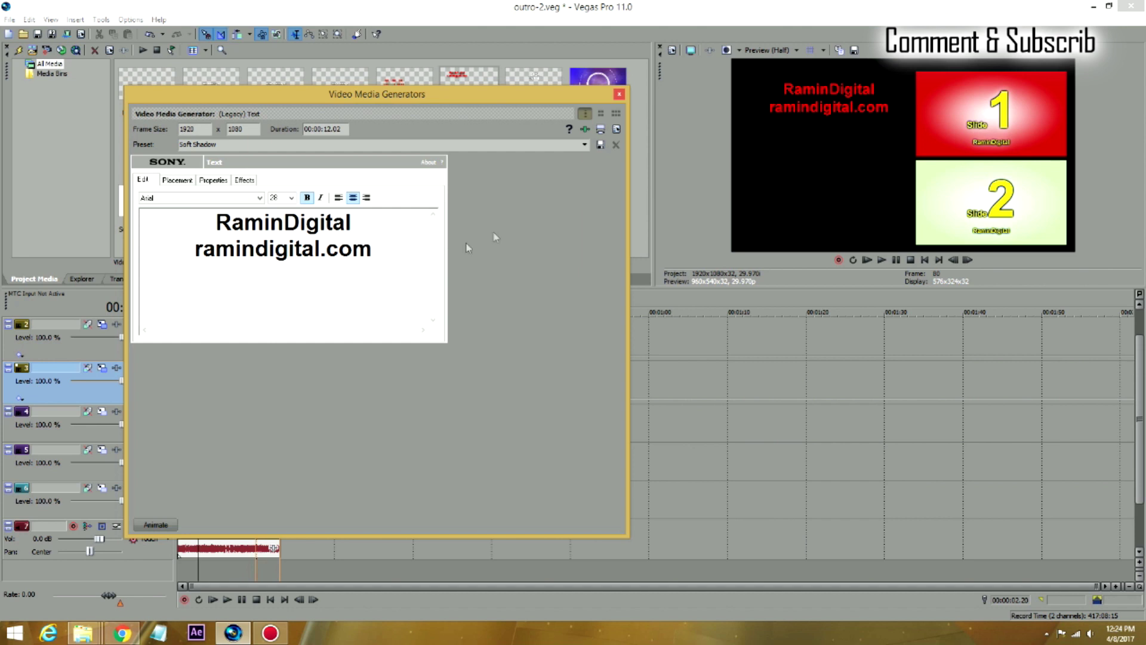
Confirm the red RaminDigital title's top-left placement, leave it on track 4, and preview the outro.
{"action": "left_click", "coordinate": [178, 180]}
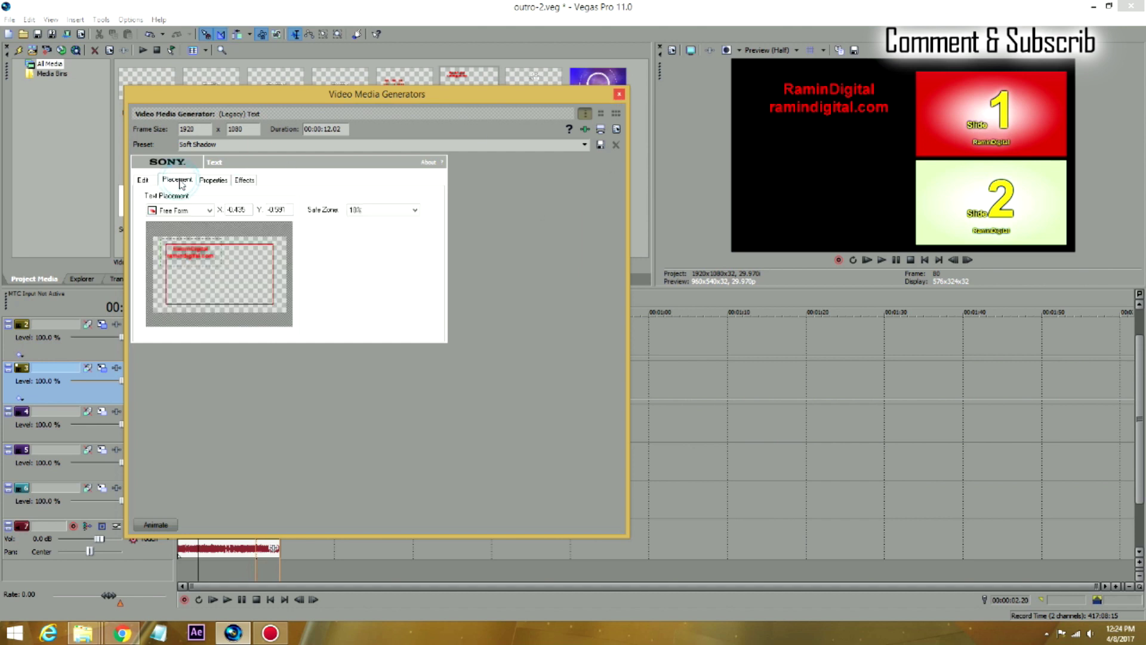
{"action": "left_click", "coordinate": [619, 95]}
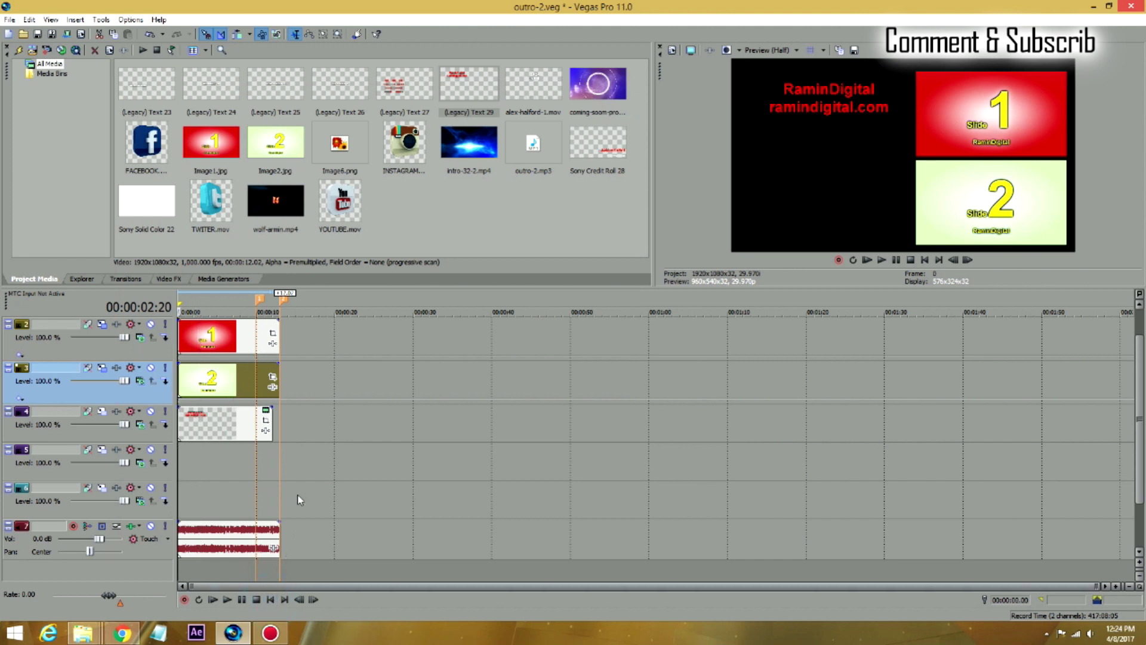
{"action": "key", "text": "space"}
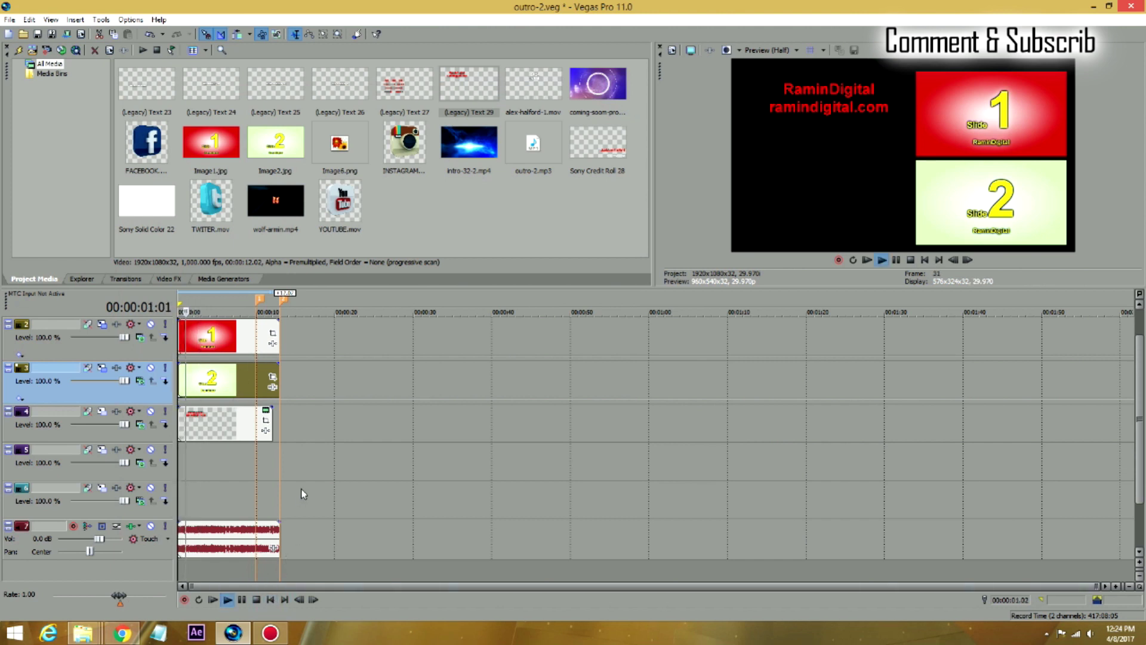
Give the RaminDigital title clip on track 4 a fade-in and replay the outro to check it.
{"action": "key", "text": "space"}
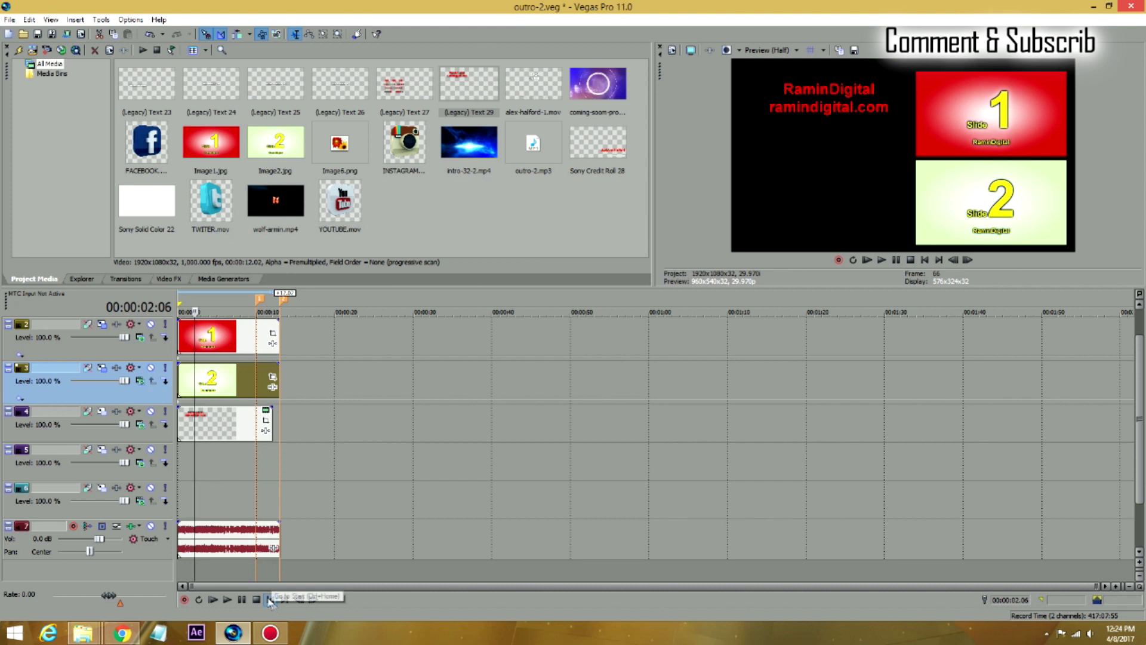
{"action": "left_click_drag", "start_coordinate": [179, 406], "coordinate": [186, 408]}
{"action": "left_click", "coordinate": [270, 599]}
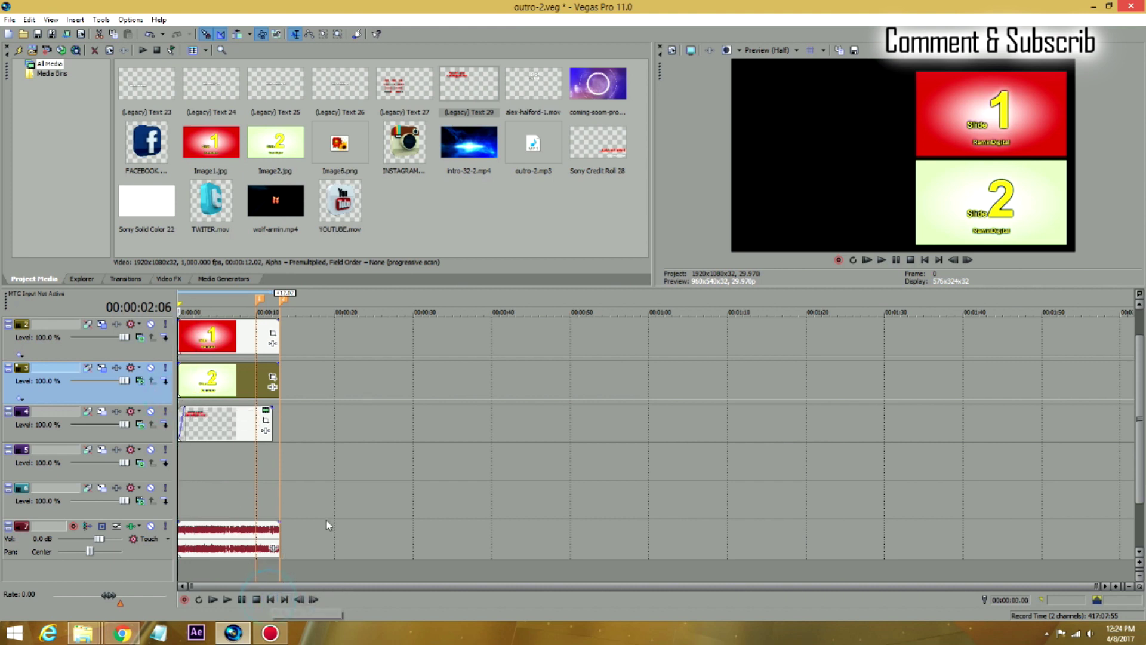
{"action": "key", "text": "space"}
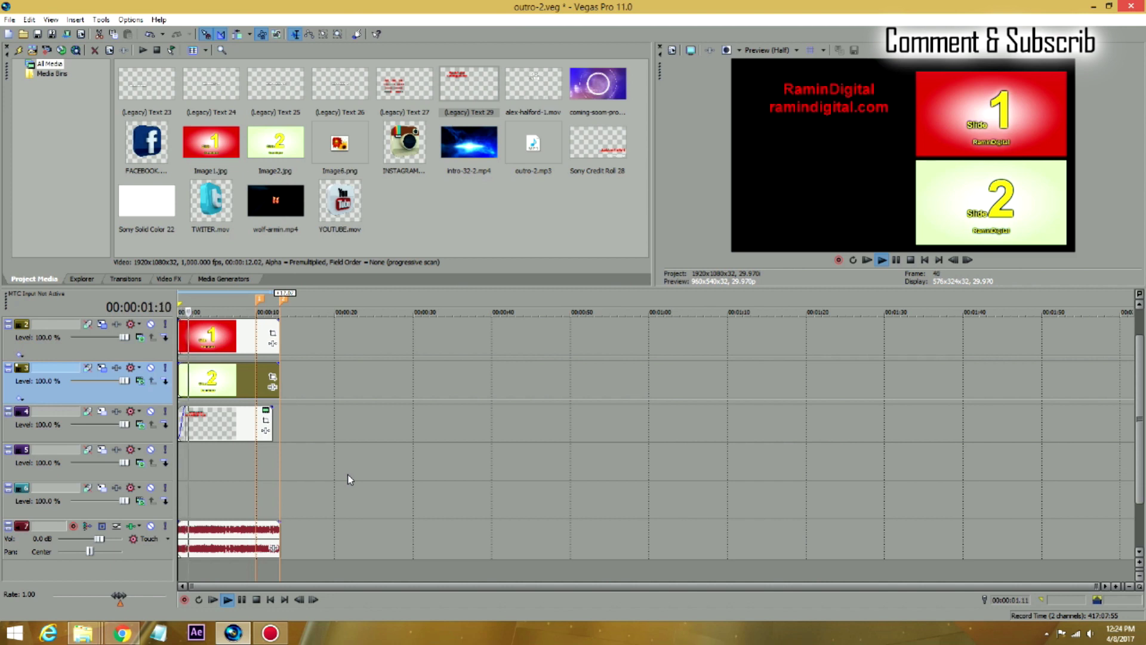
{"action": "key", "text": "Return"}
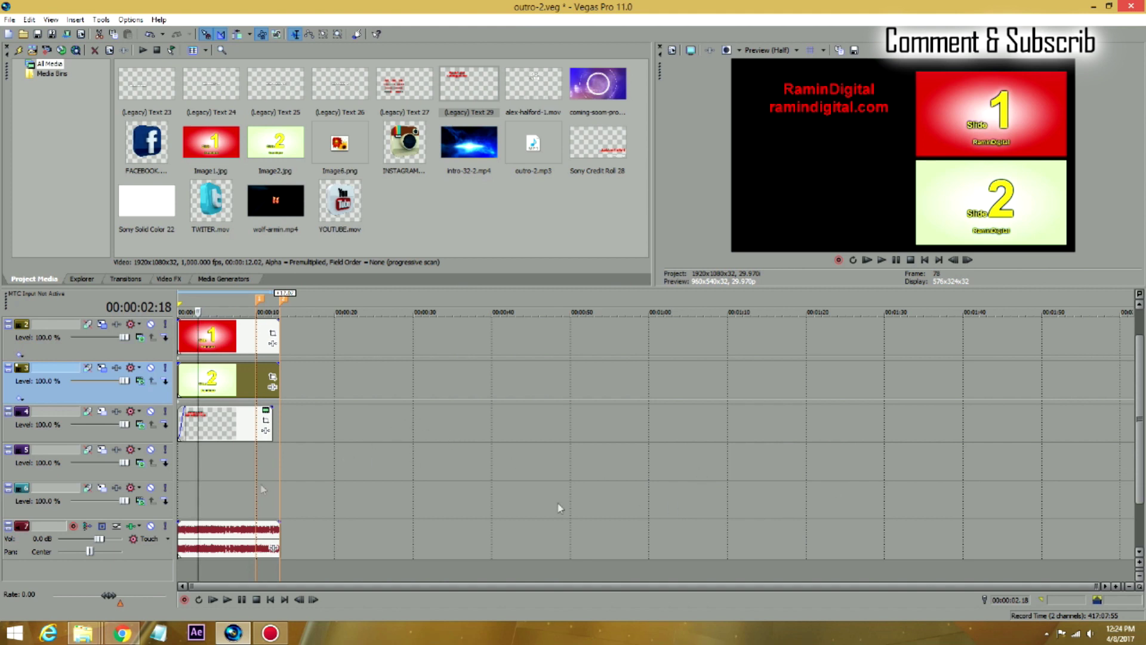
{"action": "right_click", "coordinate": [367, 471]}
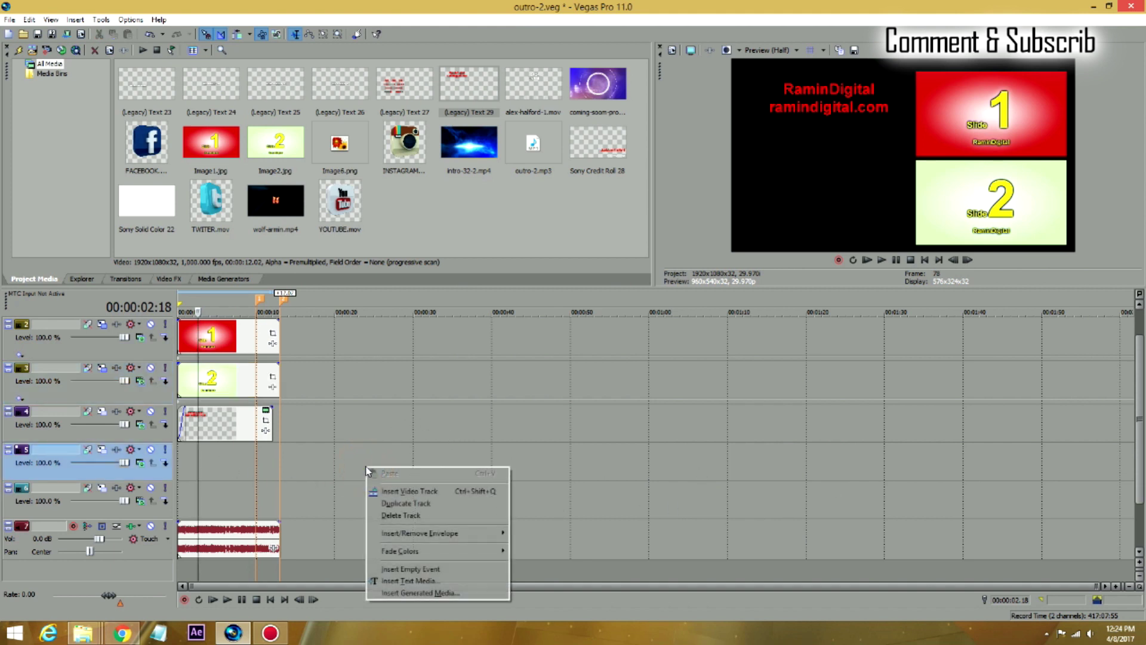
Insert two empty video tracks below the title track, then select FACEBOOK.mov in Project Media.
{"action": "left_click", "coordinate": [405, 489]}
{"action": "right_click", "coordinate": [422, 478]}
{"action": "left_click", "coordinate": [444, 496]}
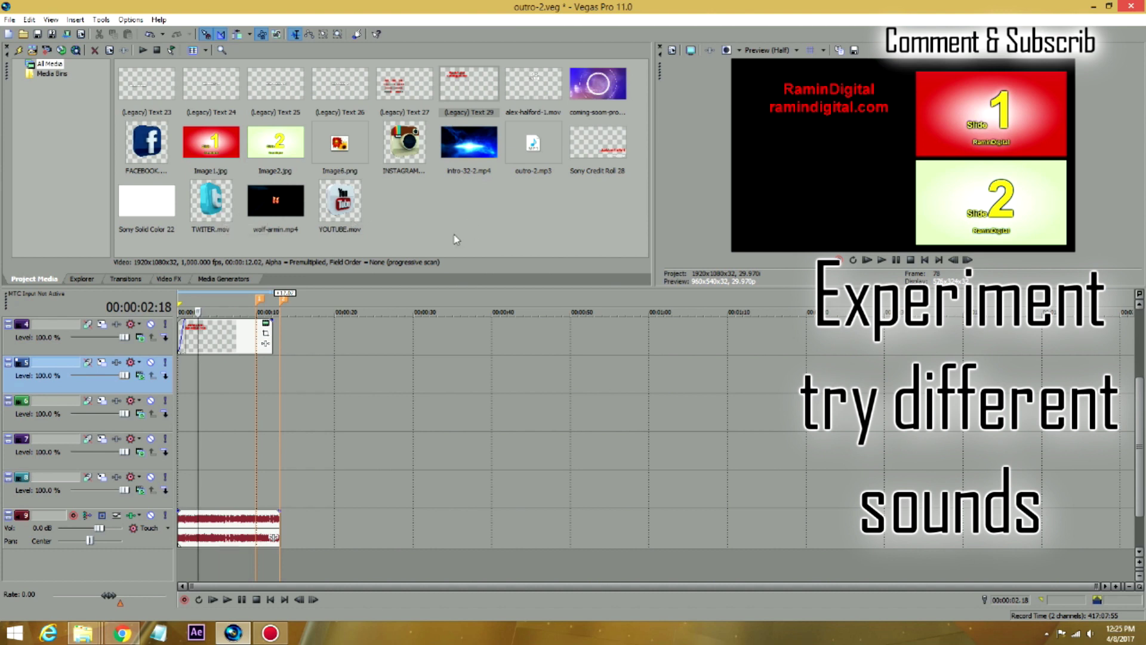
{"action": "left_click", "coordinate": [141, 146]}
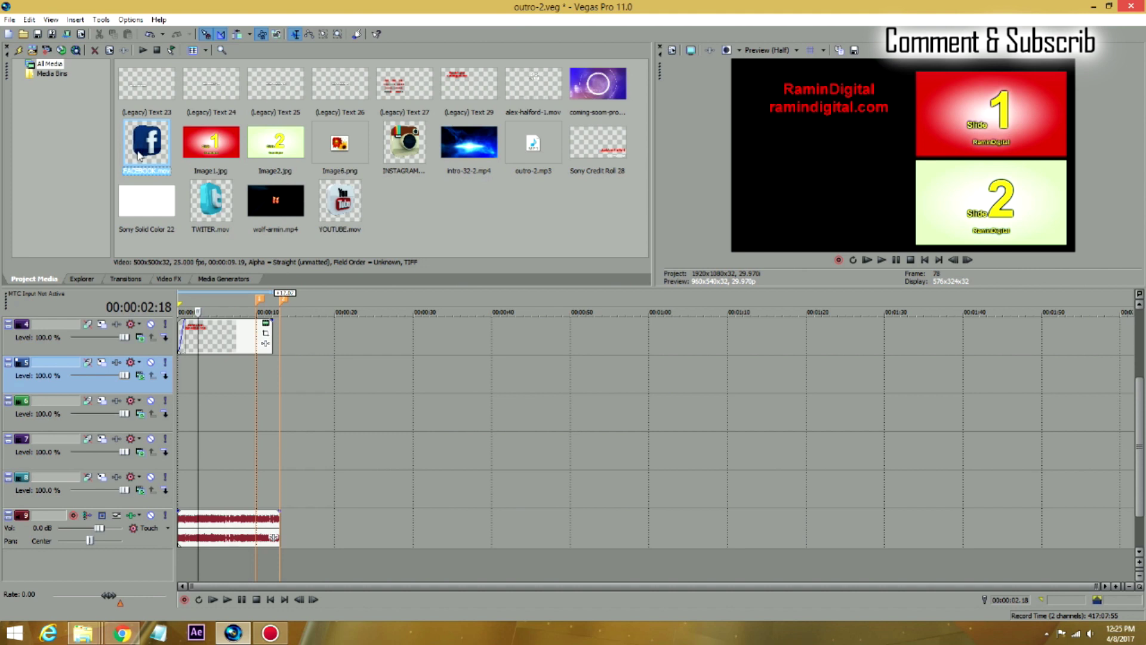
Place FACEBOOK.mov at the timeline start on the lowest video track and preview it.
{"action": "left_click_drag", "start_coordinate": [185, 311], "coordinate": [276, 485]}
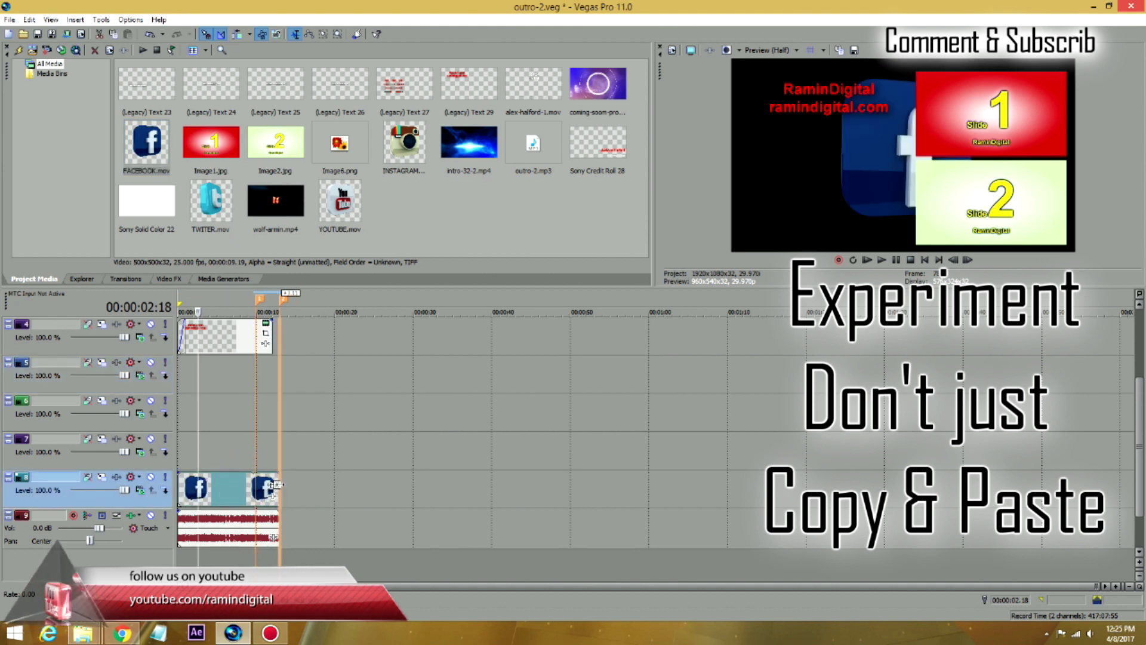
{"action": "left_click", "coordinate": [194, 455]}
{"action": "key", "text": "space"}
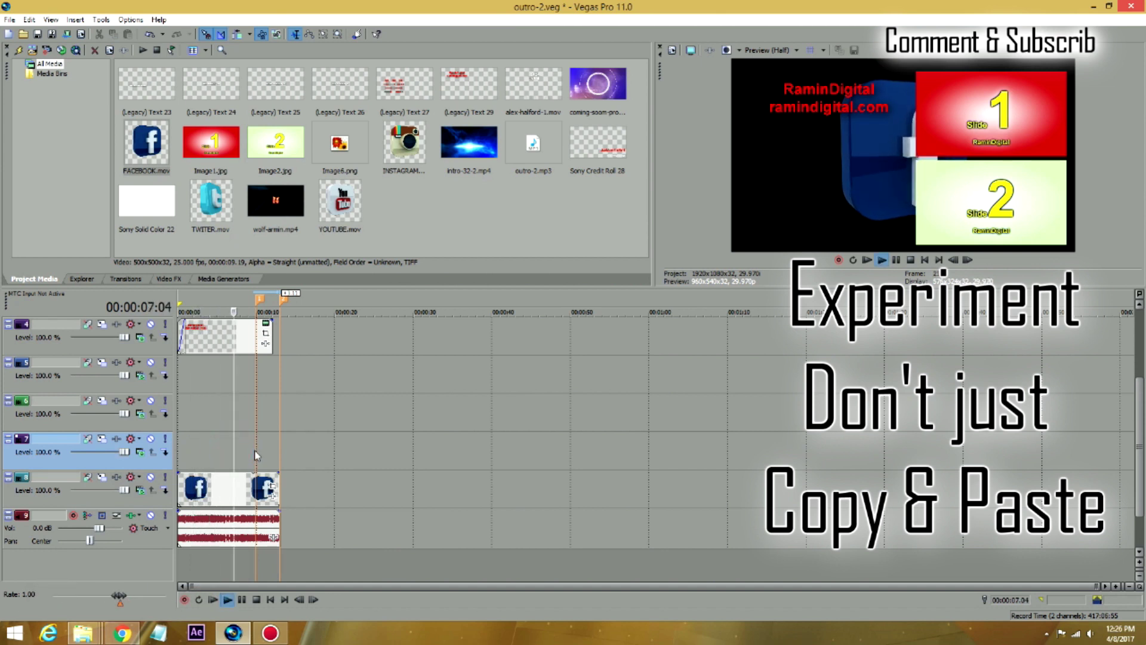
{"action": "key", "text": "space"}
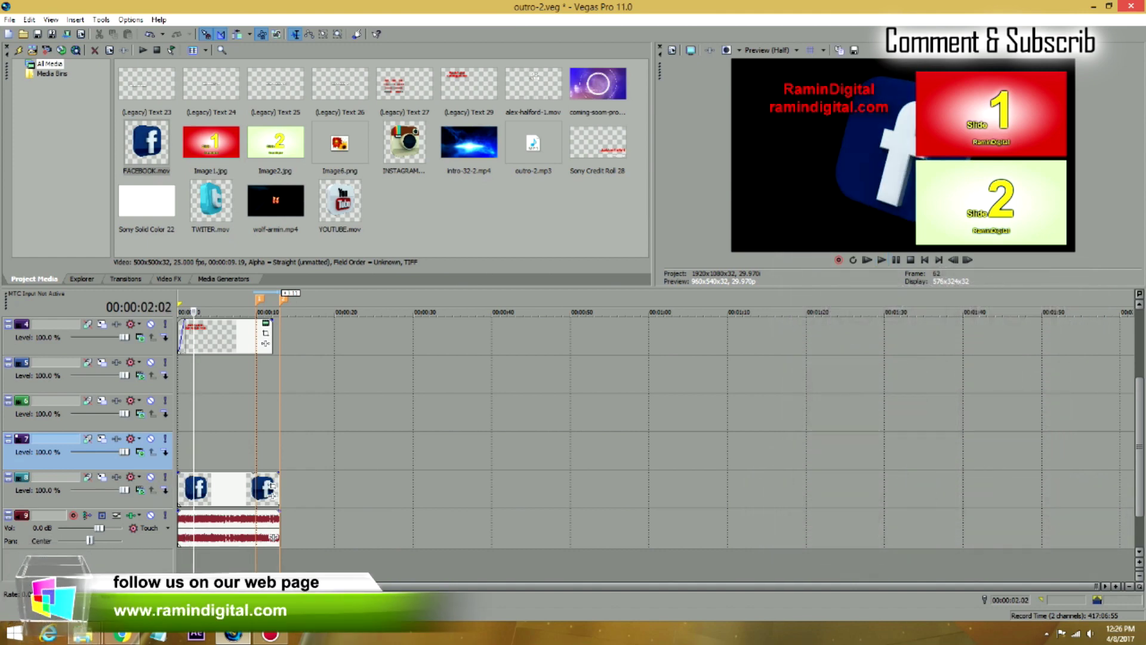
{"action": "key", "text": "ctrl+Home"}
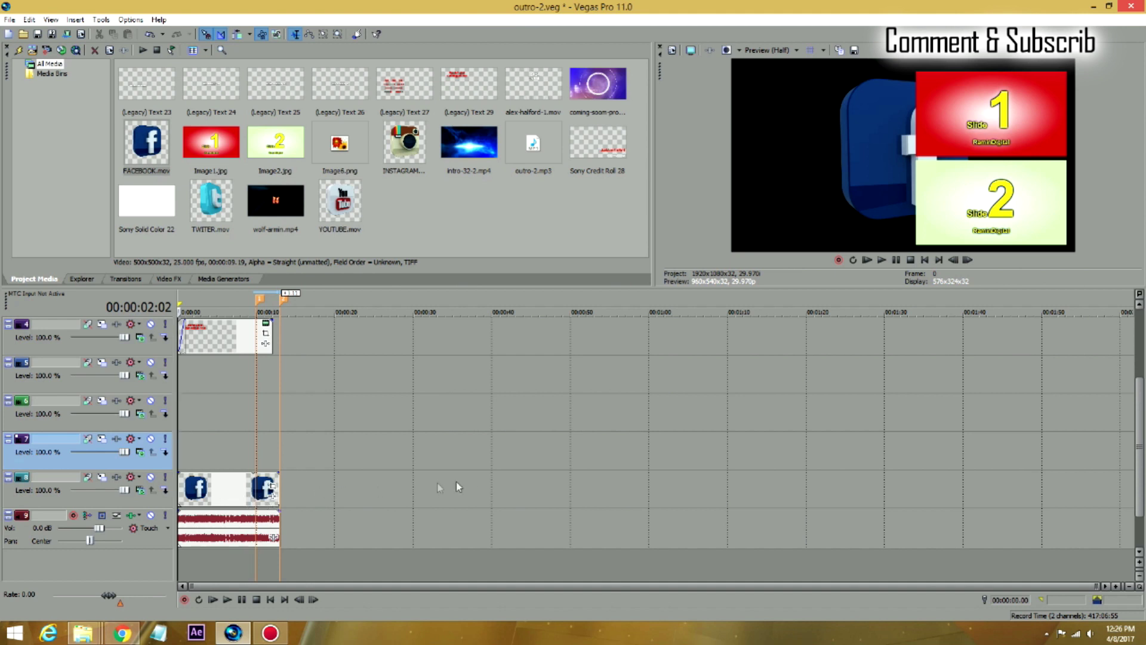
{"action": "left_click", "coordinate": [102, 477]}
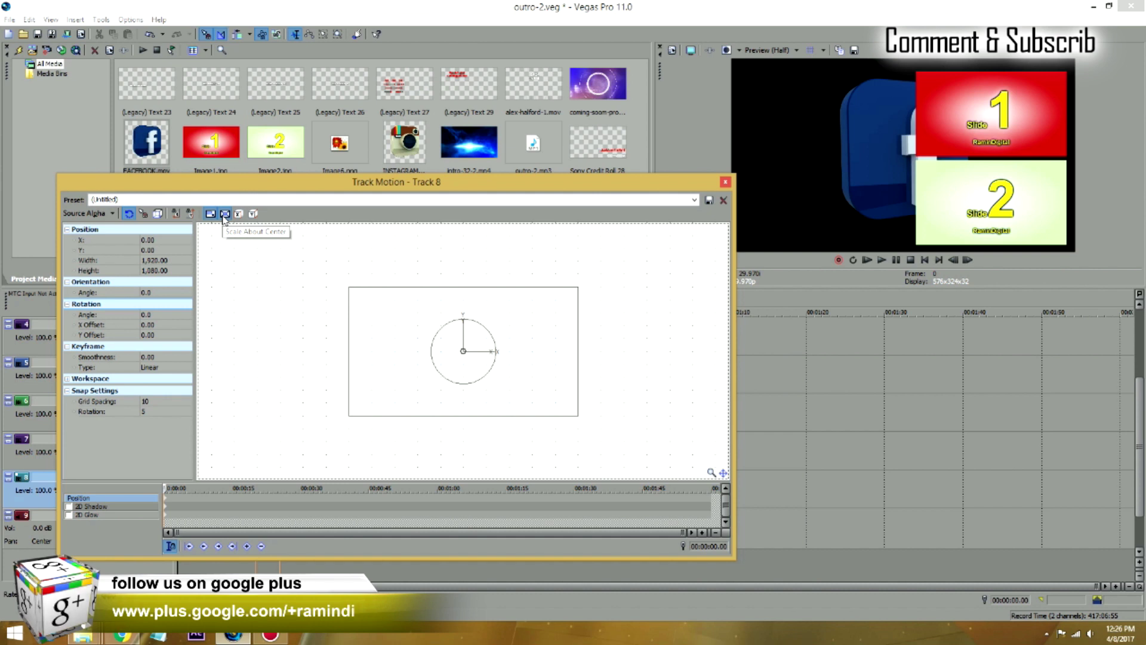
Scale the Facebook icon down about its centre and move it to the frame's left (X -810).
{"action": "left_click_drag", "start_coordinate": [574, 415], "coordinate": [389, 369]}
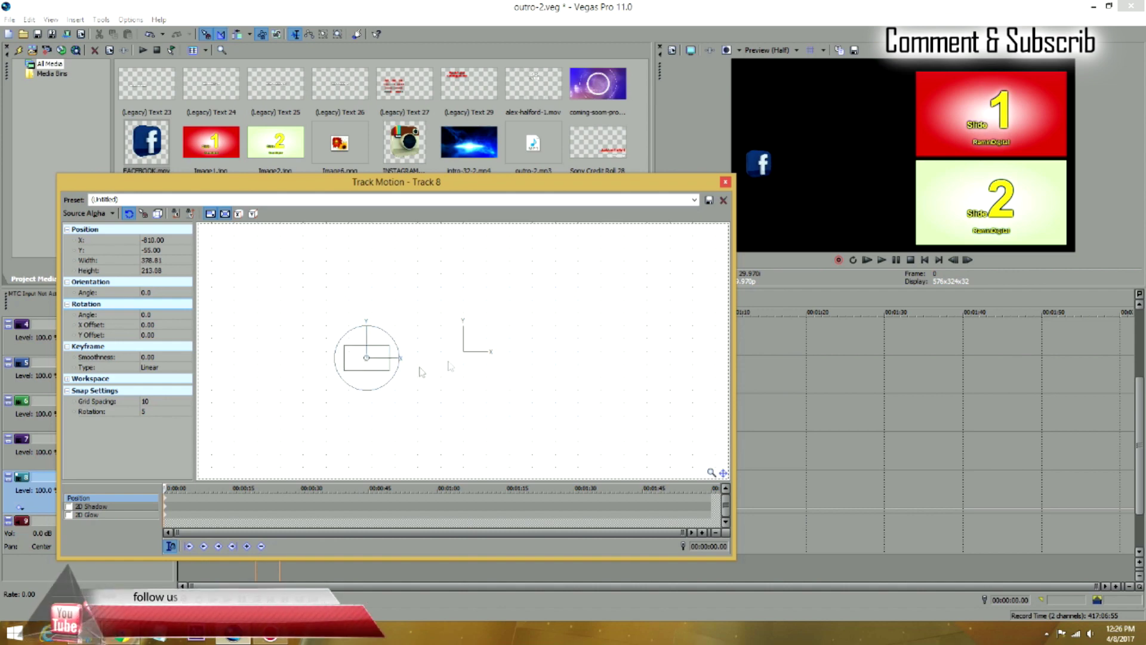
{"action": "left_click", "coordinate": [726, 182]}
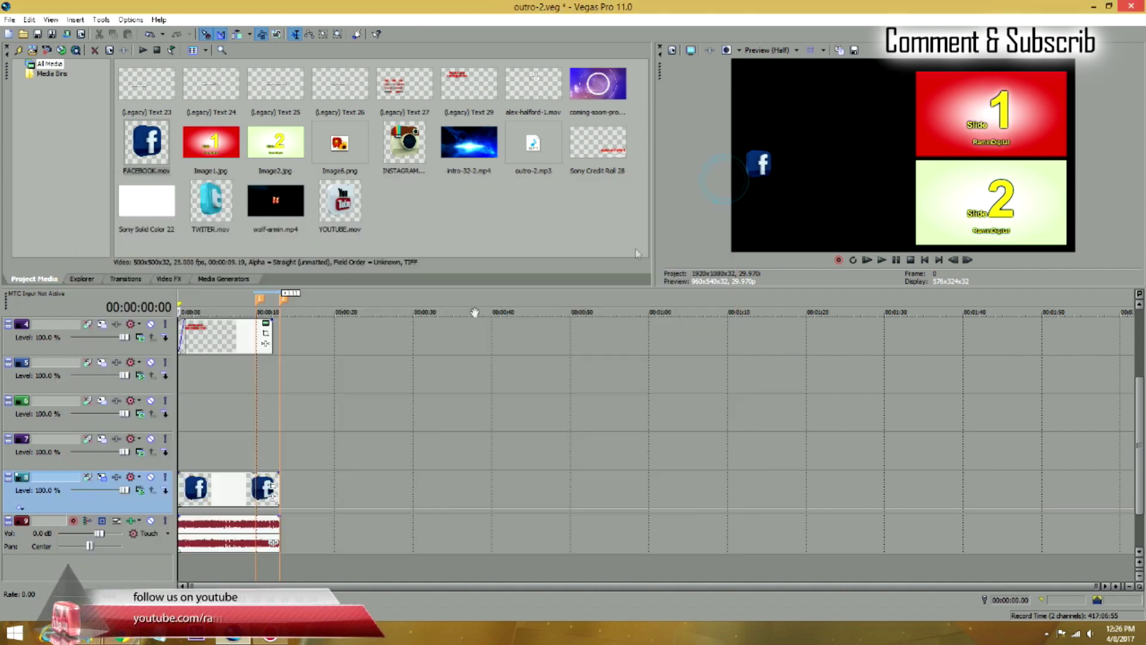
{"action": "left_click", "coordinate": [200, 343]}
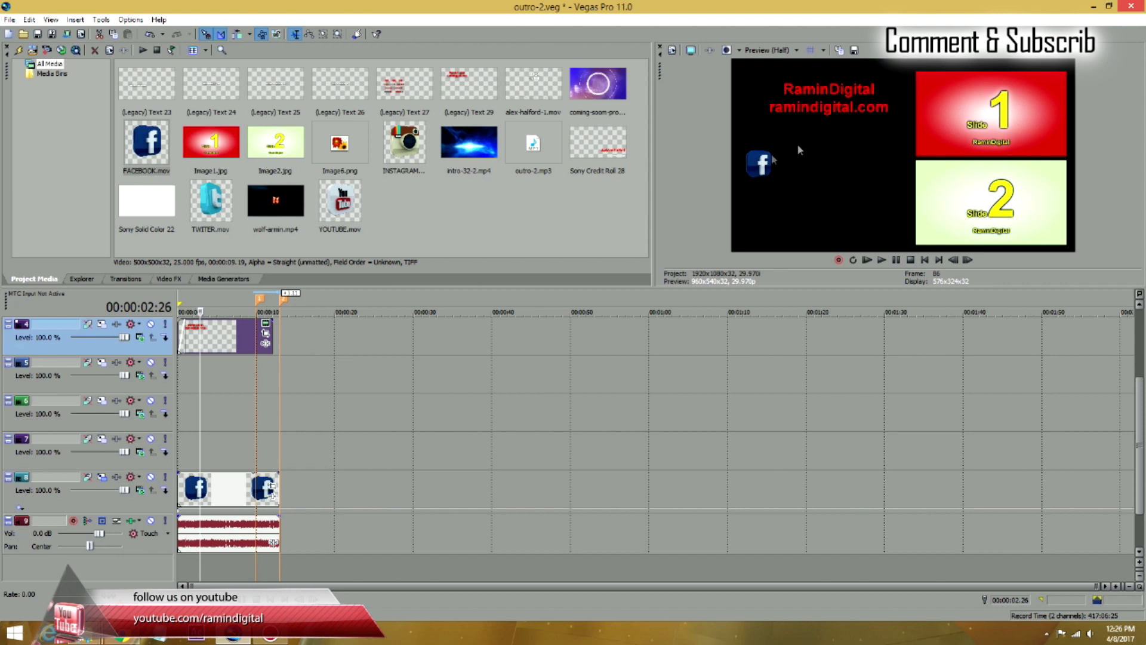
{"action": "key", "text": "space"}
{"action": "key", "text": "space"}
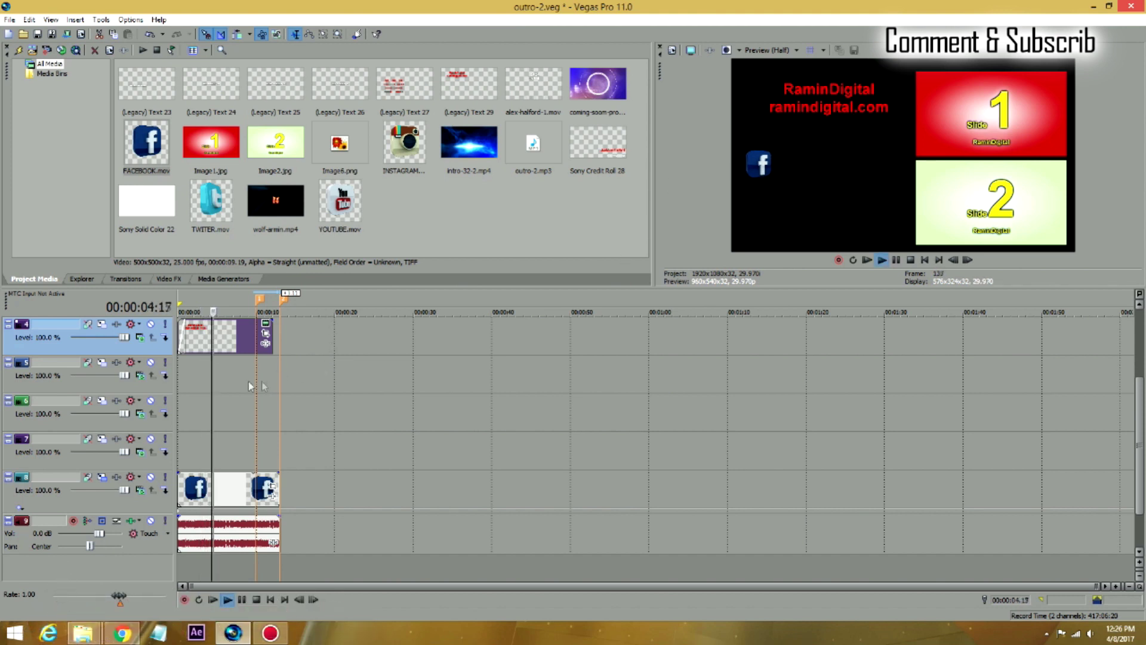
{"action": "left_click", "coordinate": [238, 385]}
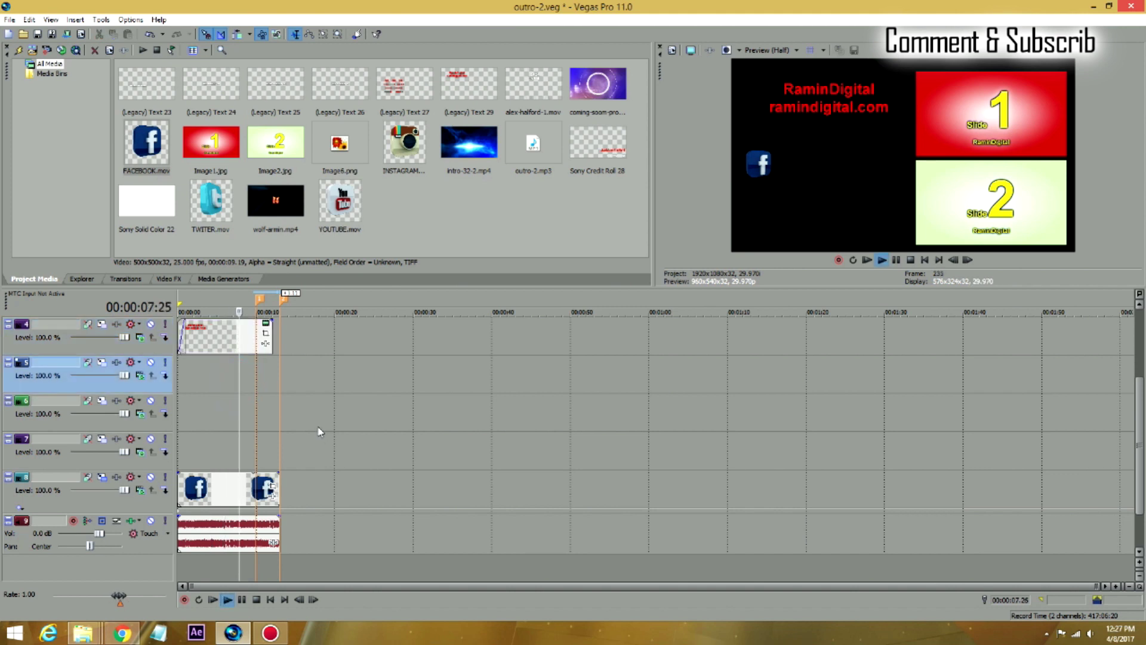
{"action": "key", "text": "Return"}
{"action": "key", "text": "space"}
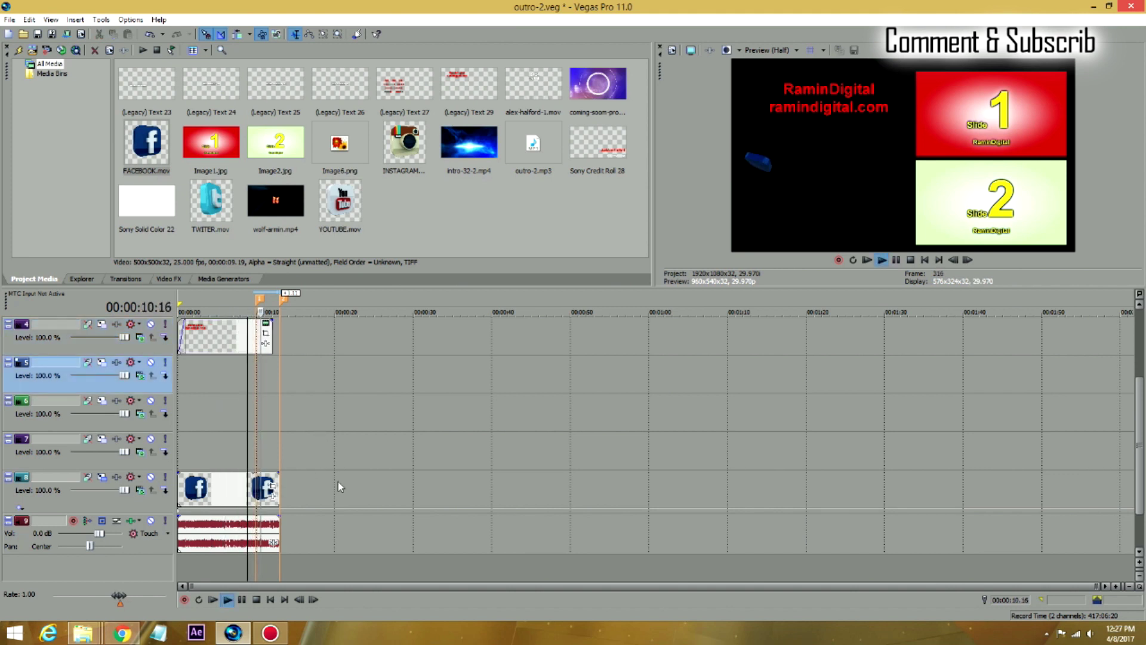
{"action": "key", "text": "Return"}
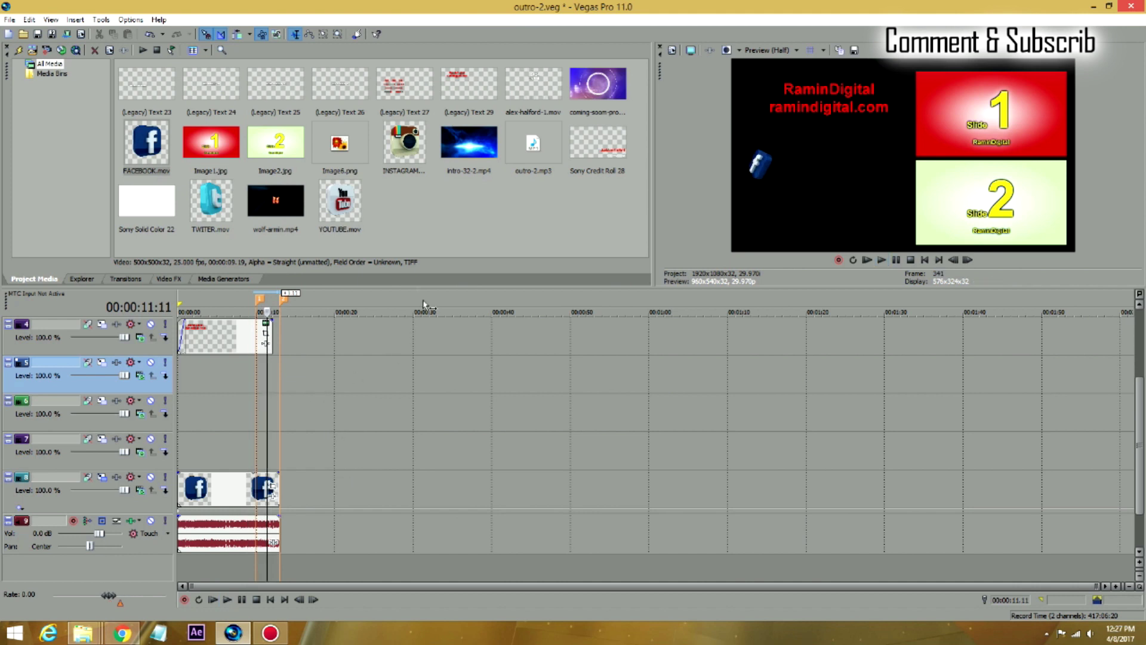